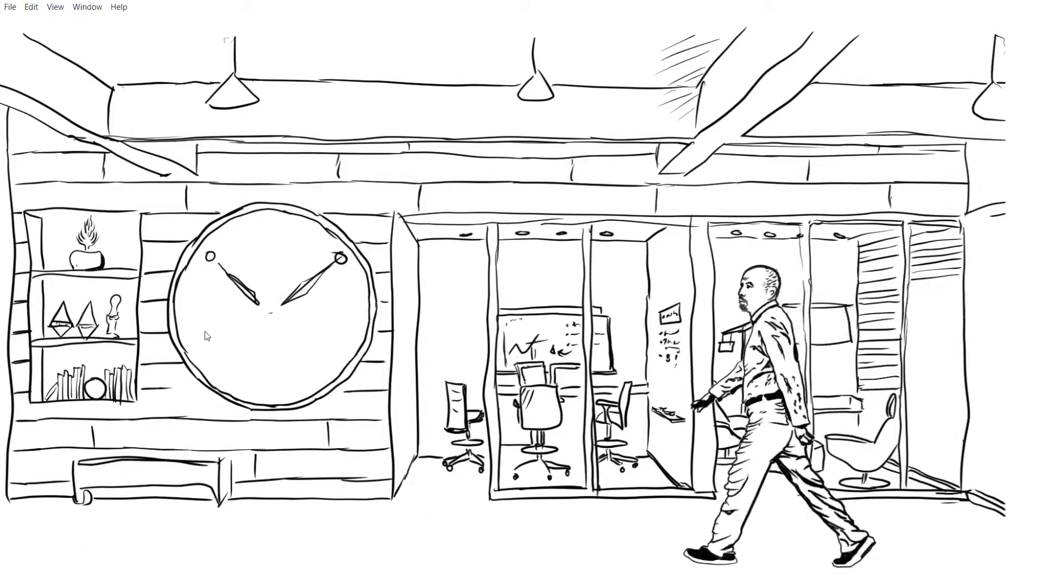
- Exit the fullscreen game preview and return to the New sceneOne events tab
{"action": "key", "text": "Escape"}
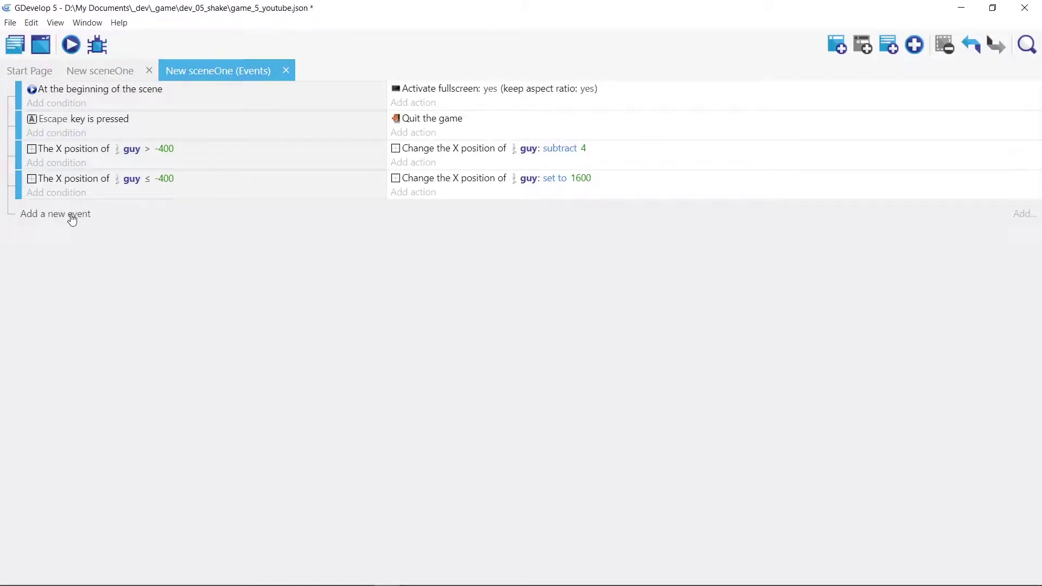
- Create a project global variable named 'shake' from the Project manager
{"action": "left_click", "coordinate": [16, 46]}
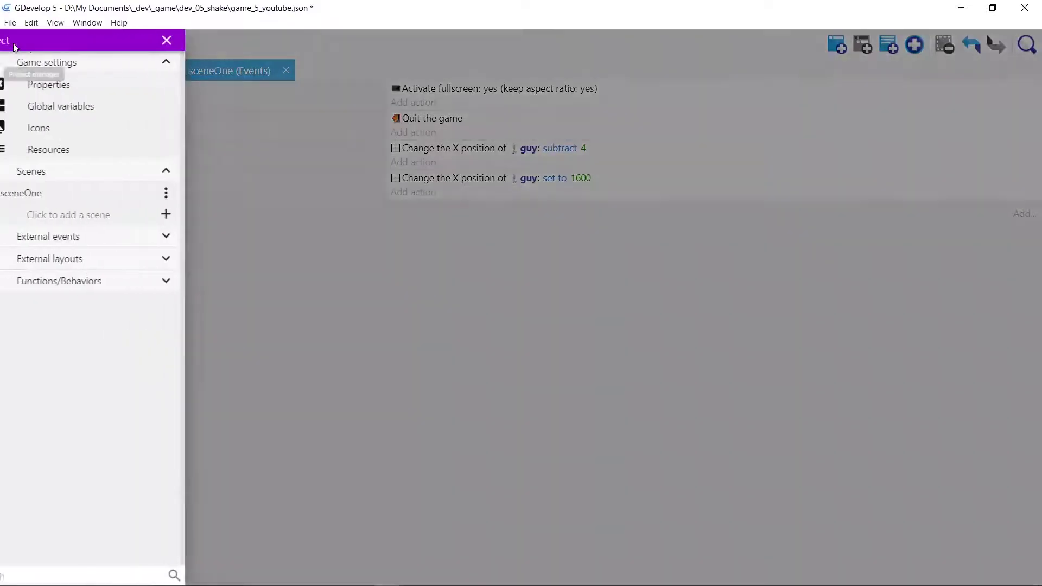
{"action": "left_click", "coordinate": [111, 109]}
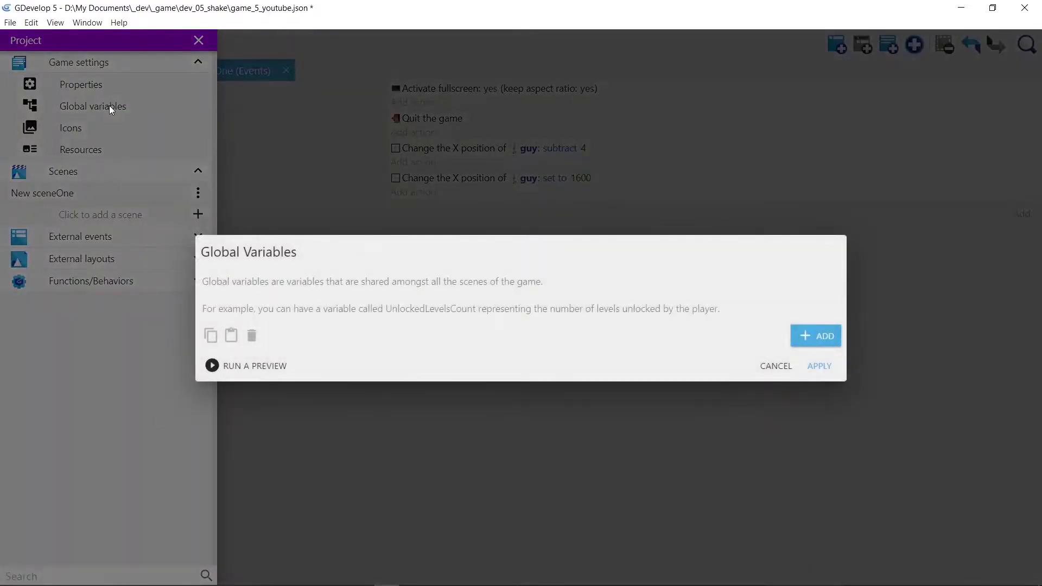
{"action": "left_click", "coordinate": [817, 337]}
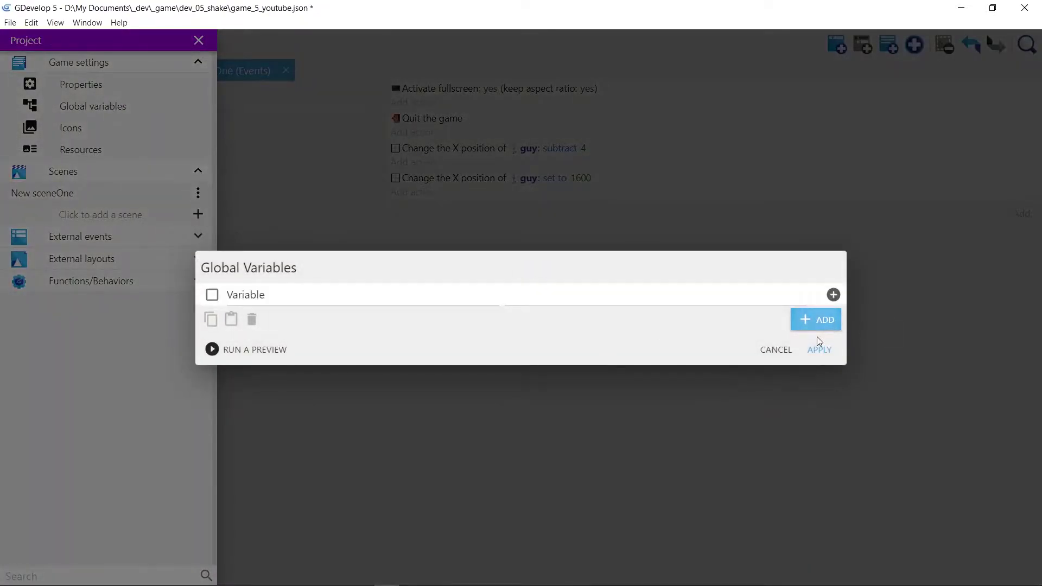
{"action": "left_click_drag", "start_coordinate": [279, 297], "coordinate": [210, 298]}
{"action": "type", "text": "shake"}
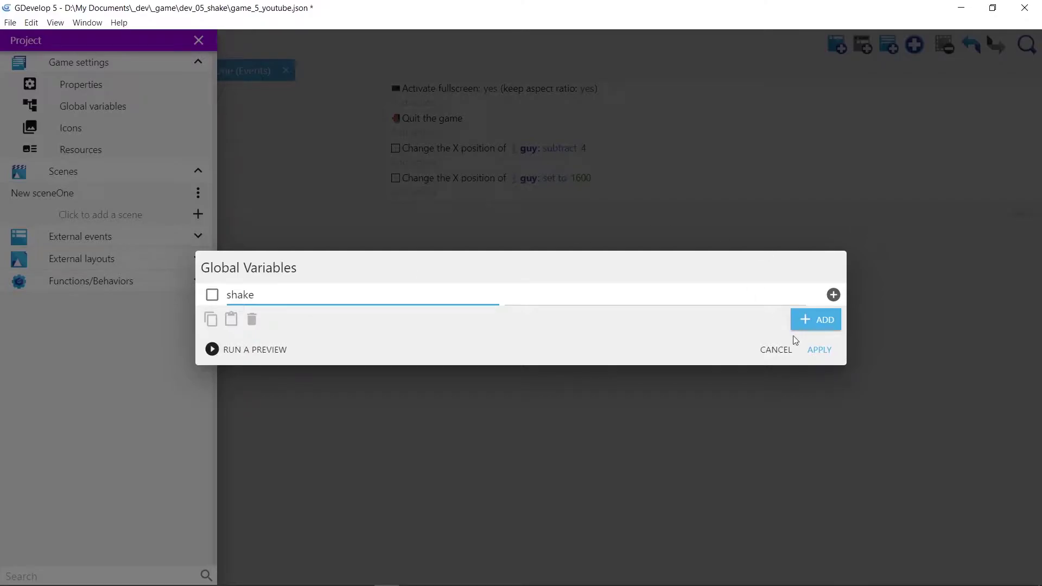
{"action": "left_click", "coordinate": [823, 352]}
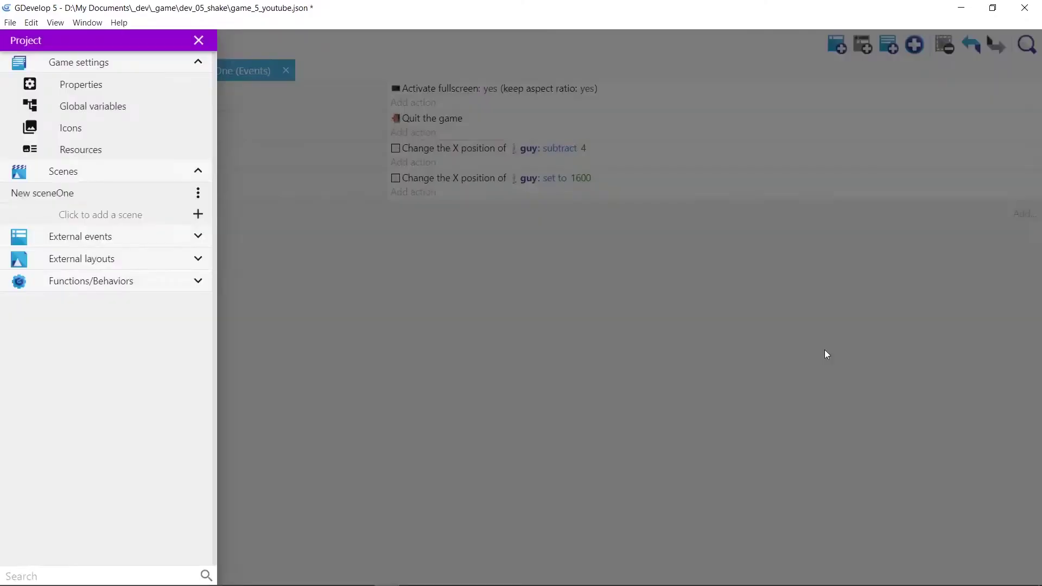
- Check the office object in the New sceneOne layout, then add a fifth empty event
{"action": "left_click", "coordinate": [404, 323]}
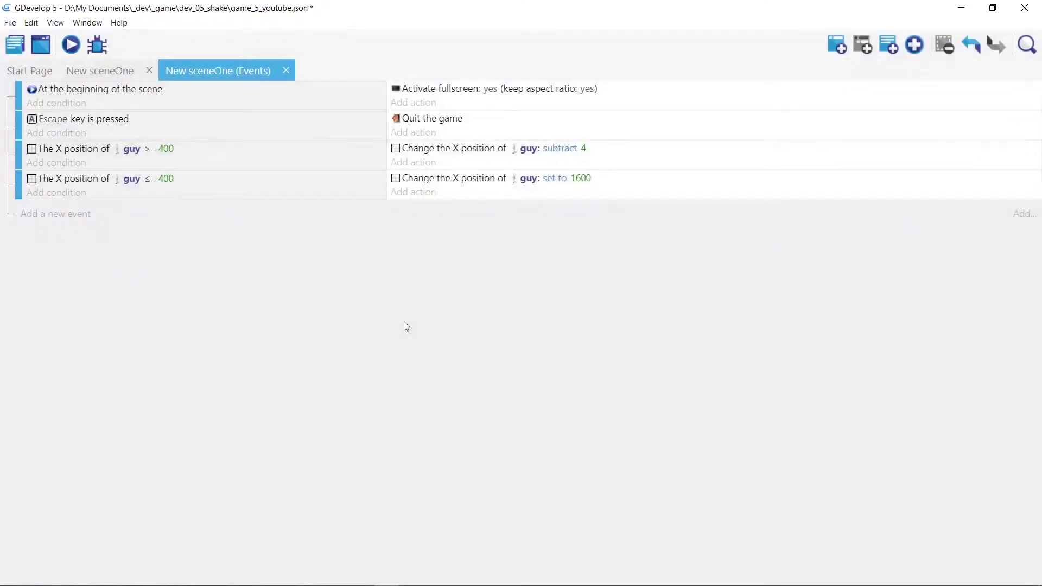
{"action": "left_click", "coordinate": [103, 71]}
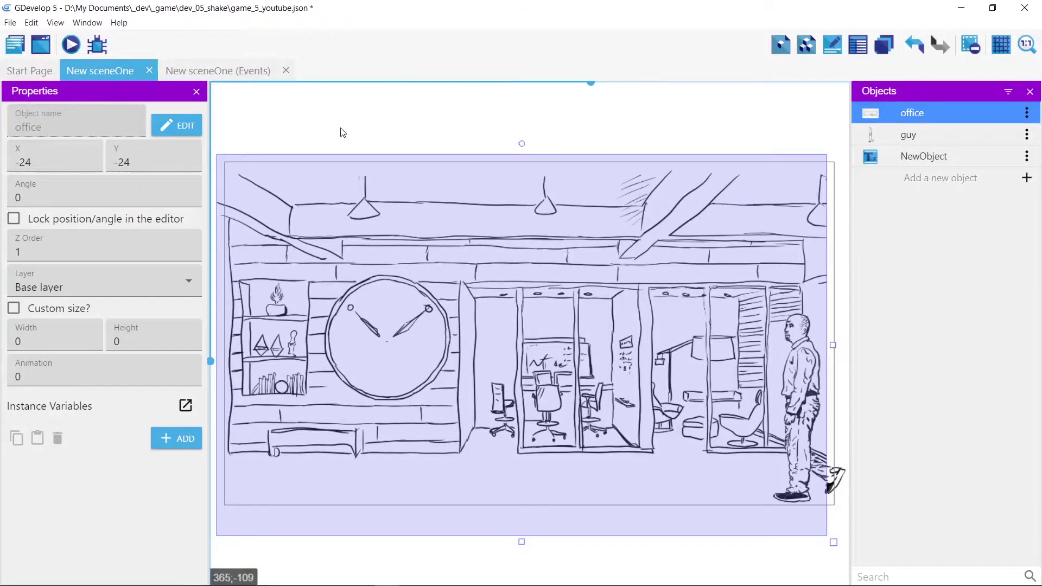
{"action": "left_click", "coordinate": [219, 74]}
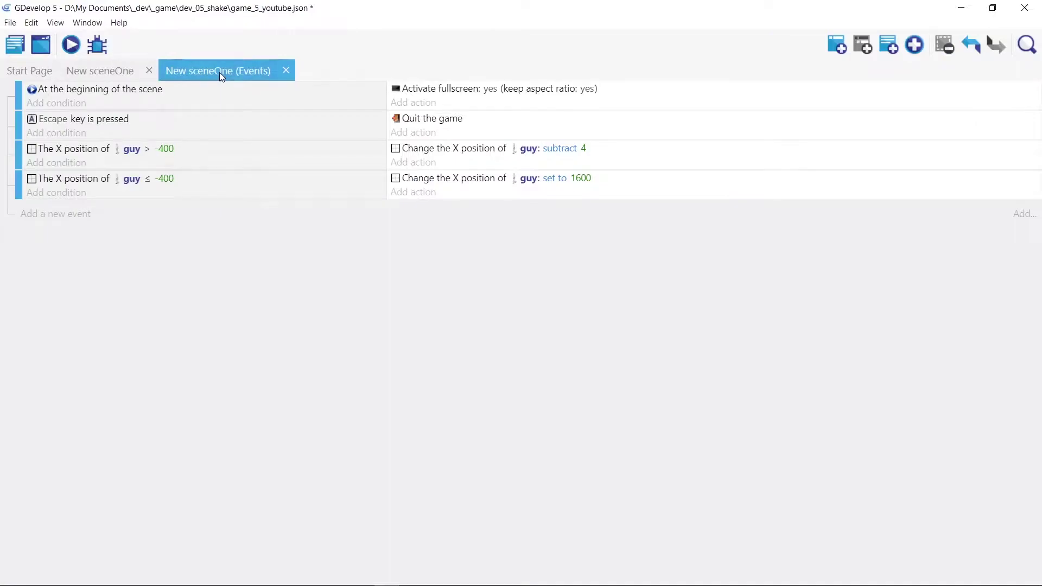
{"action": "left_click", "coordinate": [74, 217]}
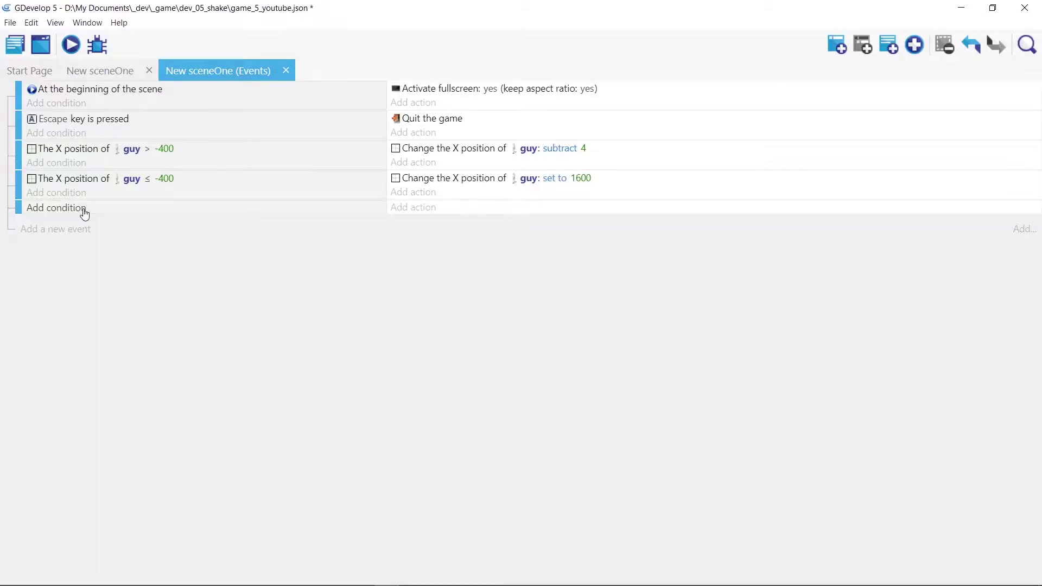
- Give the new event a 'Key released' condition testing the w key
{"action": "left_click", "coordinate": [84, 212]}
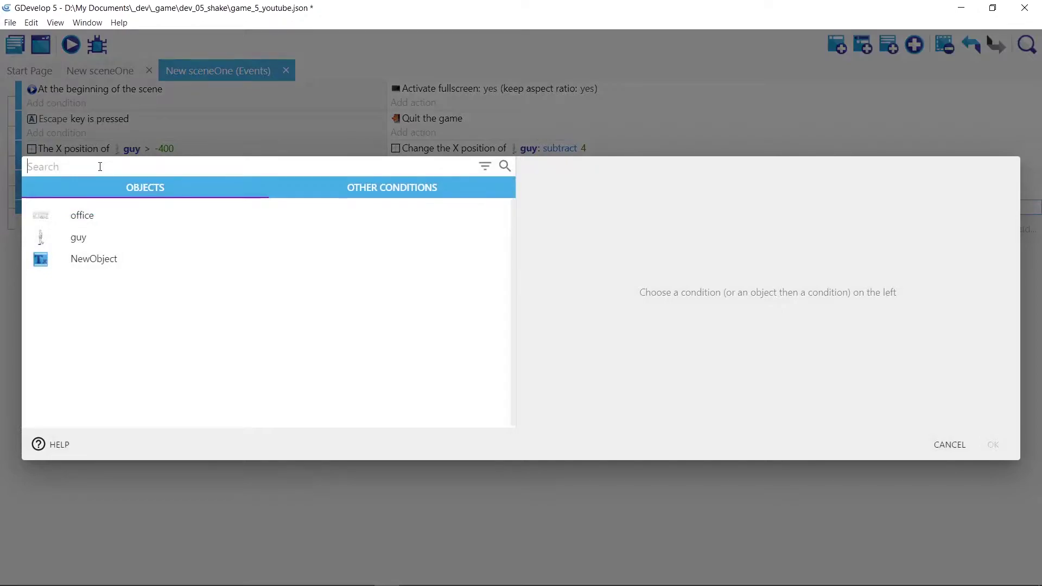
{"action": "type", "text": "key"}
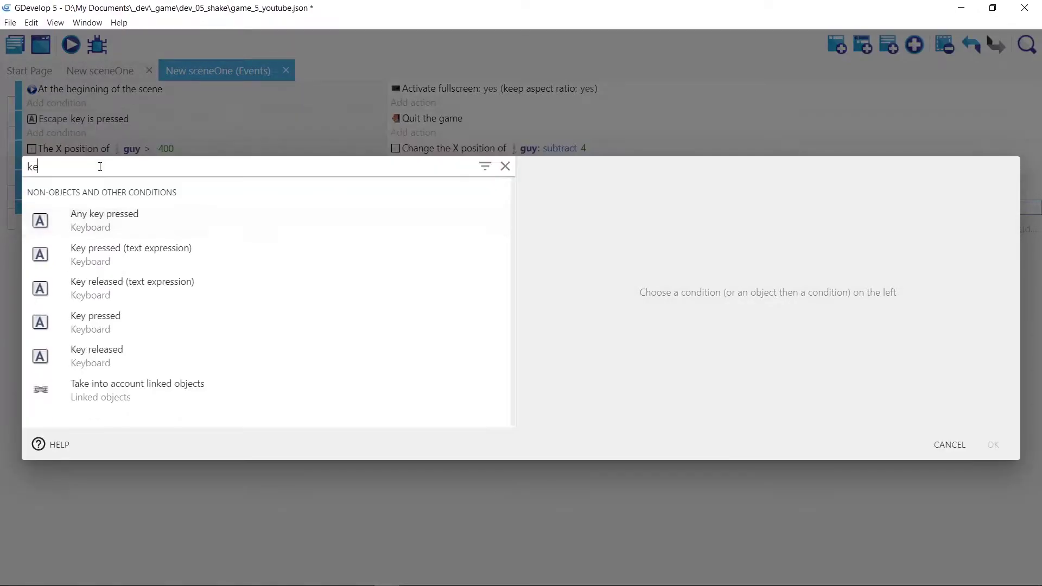
{"action": "left_click", "coordinate": [112, 358]}
{"action": "key", "text": "Escape"}
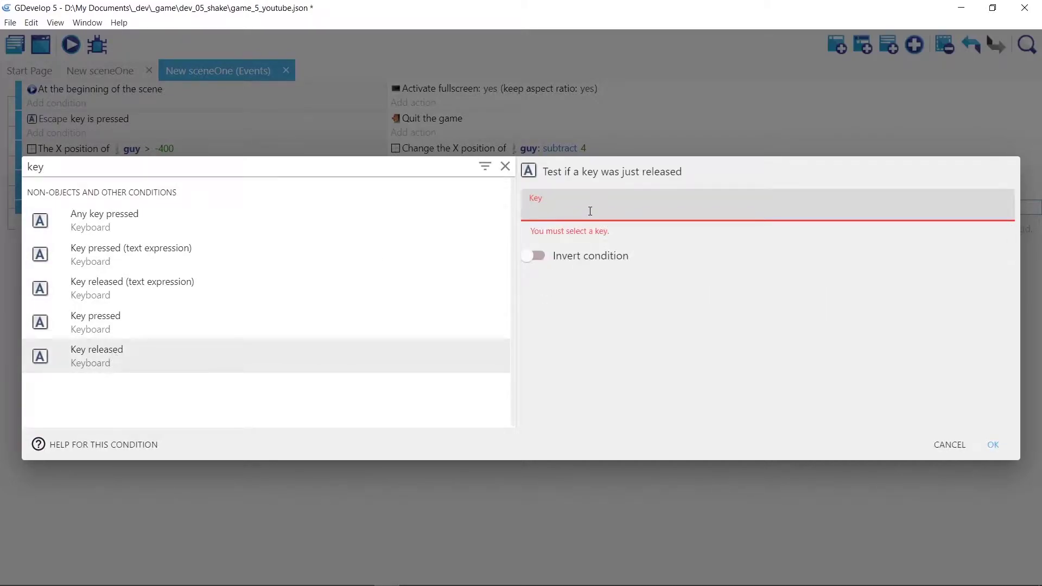
{"action": "type", "text": "w"}
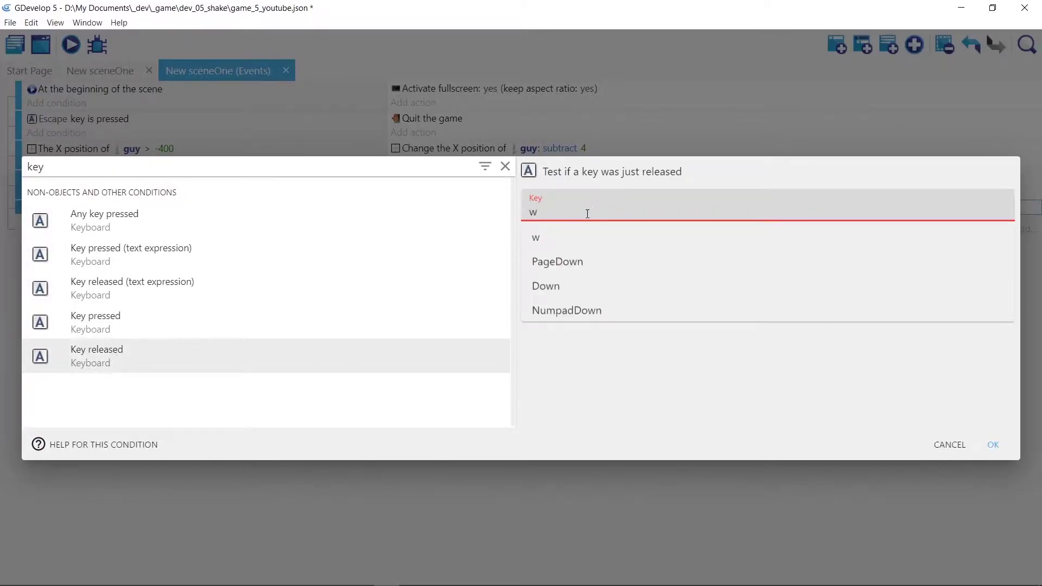
{"action": "left_click", "coordinate": [536, 240]}
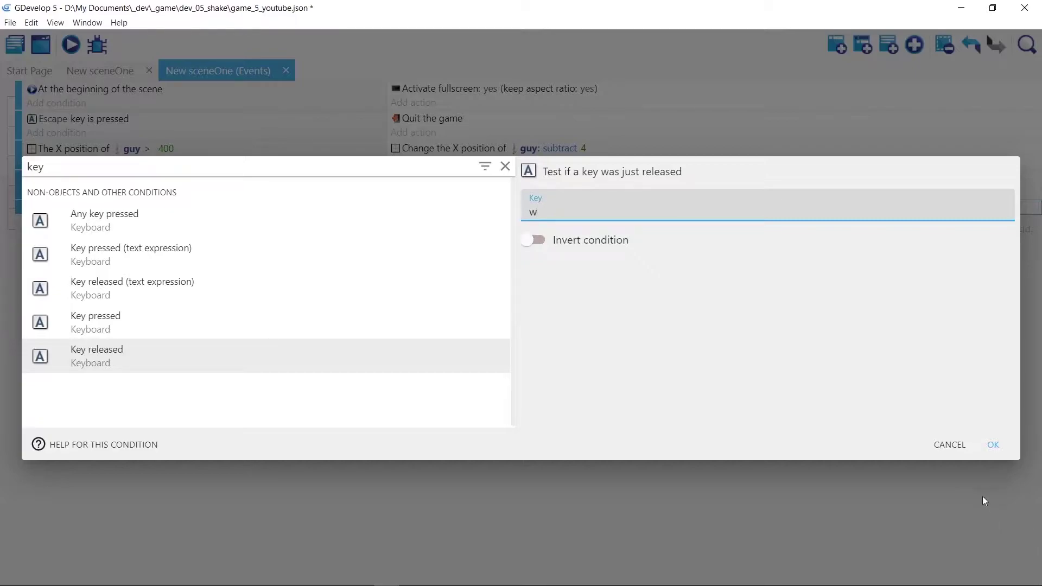
{"action": "left_click", "coordinate": [993, 445]}
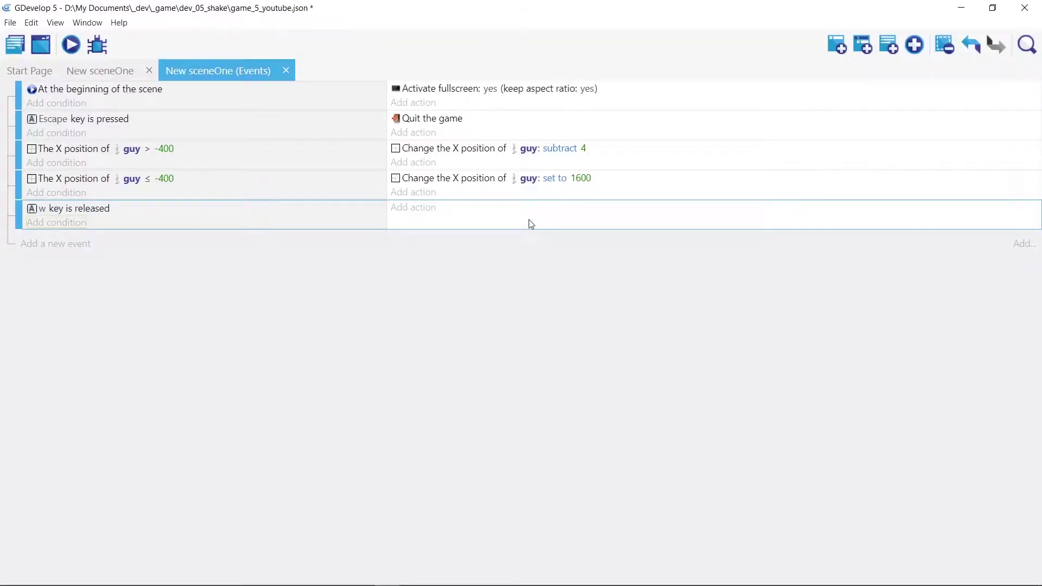
- Add a 'Modify the value of a global variable' action adding 1 to shake
{"action": "left_click", "coordinate": [419, 209]}
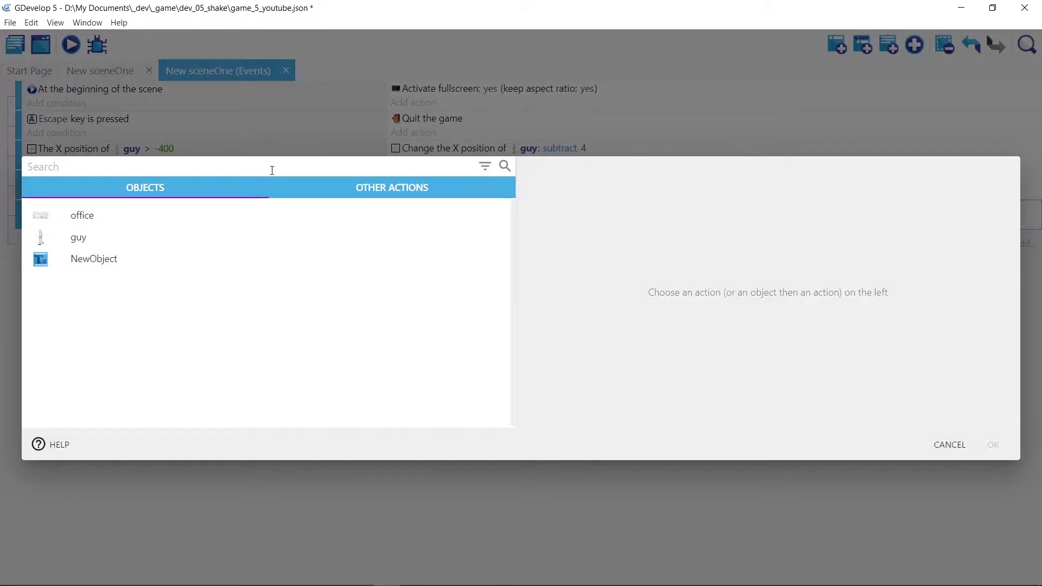
{"action": "type", "text": "glob"}
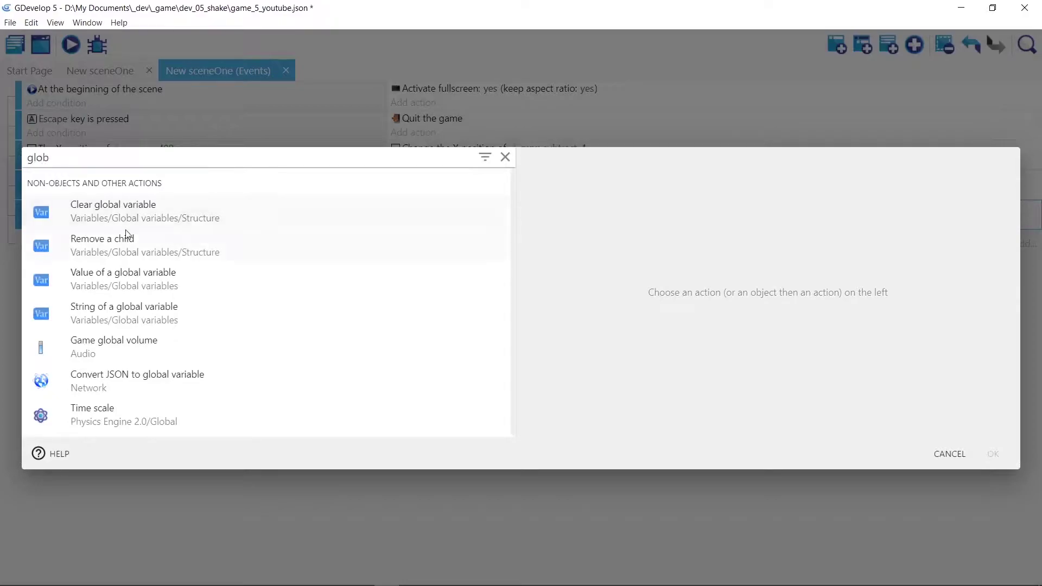
{"action": "left_click", "coordinate": [123, 280]}
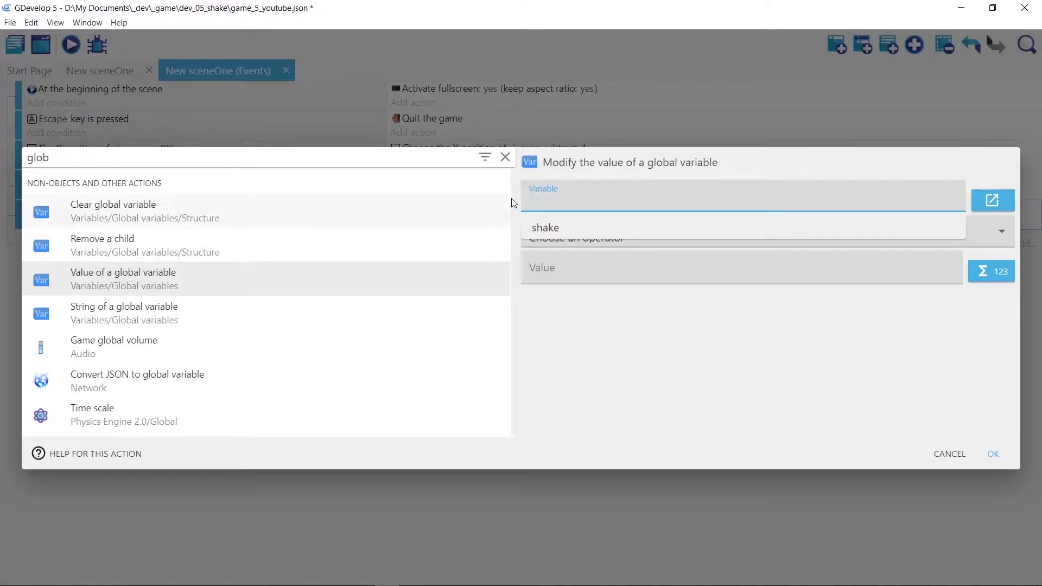
{"action": "left_click", "coordinate": [559, 231]}
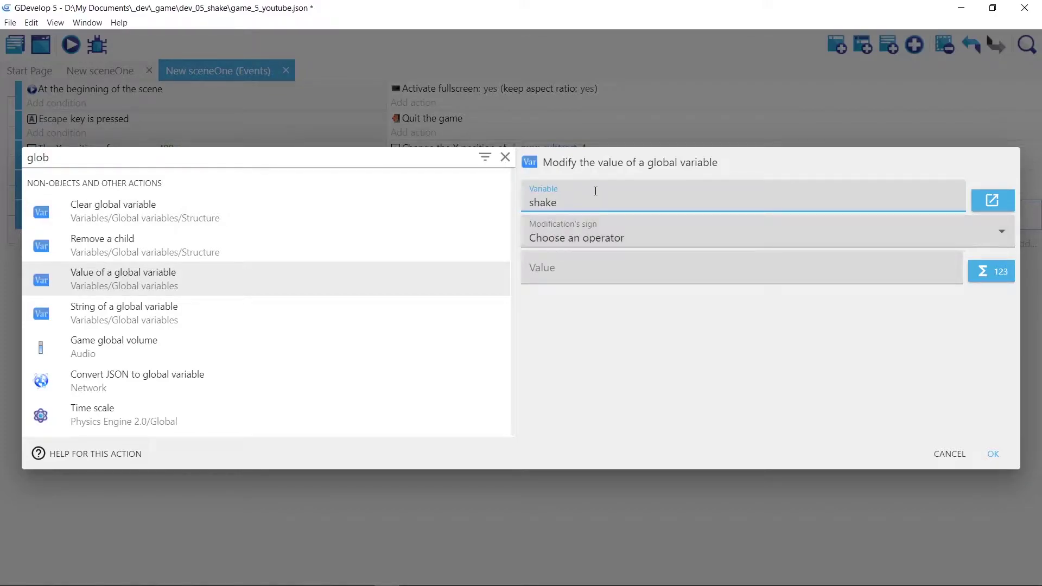
{"action": "left_click", "coordinate": [599, 238]}
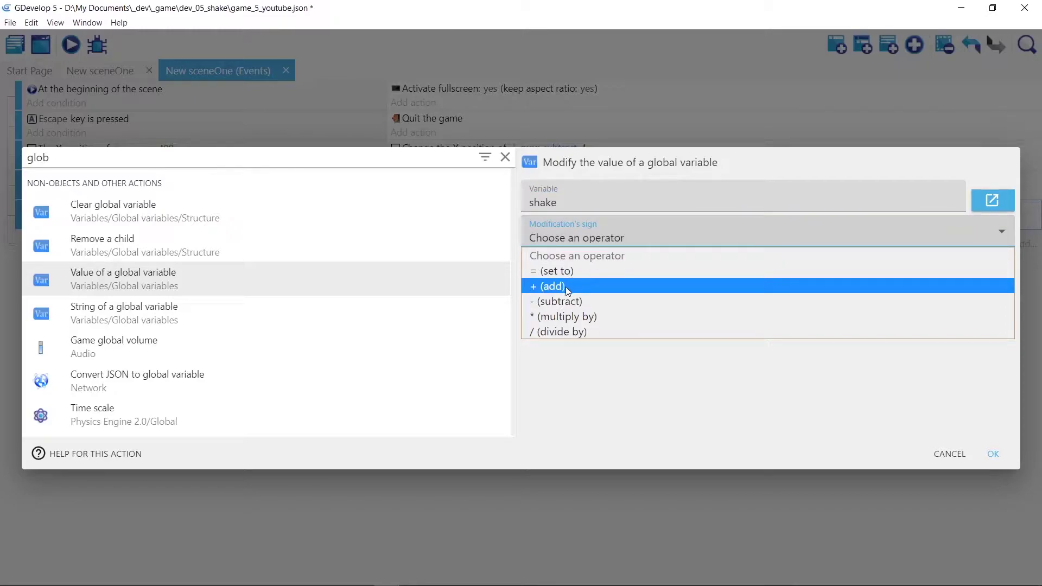
{"action": "left_click", "coordinate": [567, 288]}
{"action": "left_click", "coordinate": [571, 273]}
{"action": "type", "text": "1"}
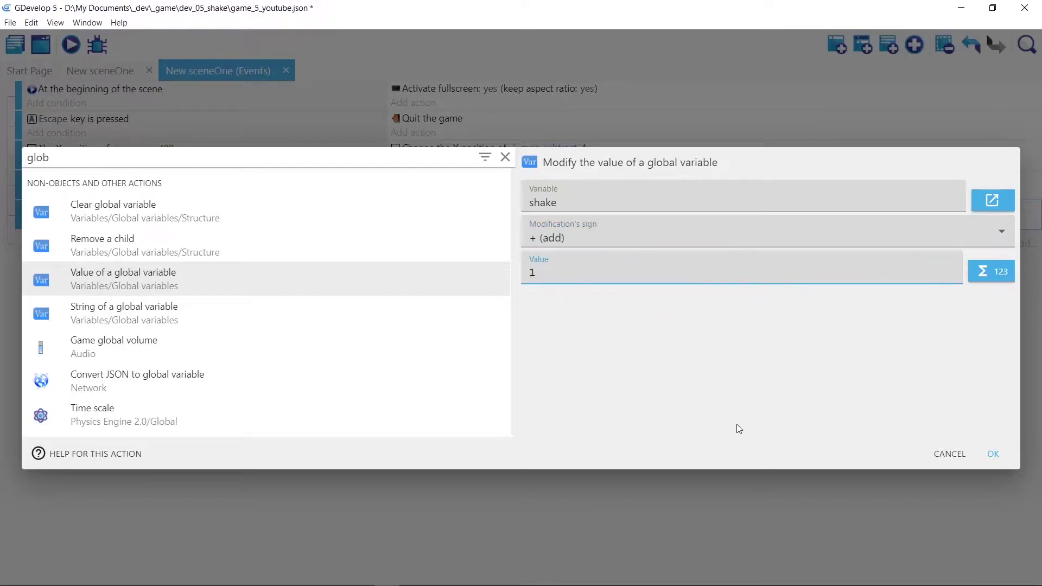
{"action": "left_click", "coordinate": [994, 455]}
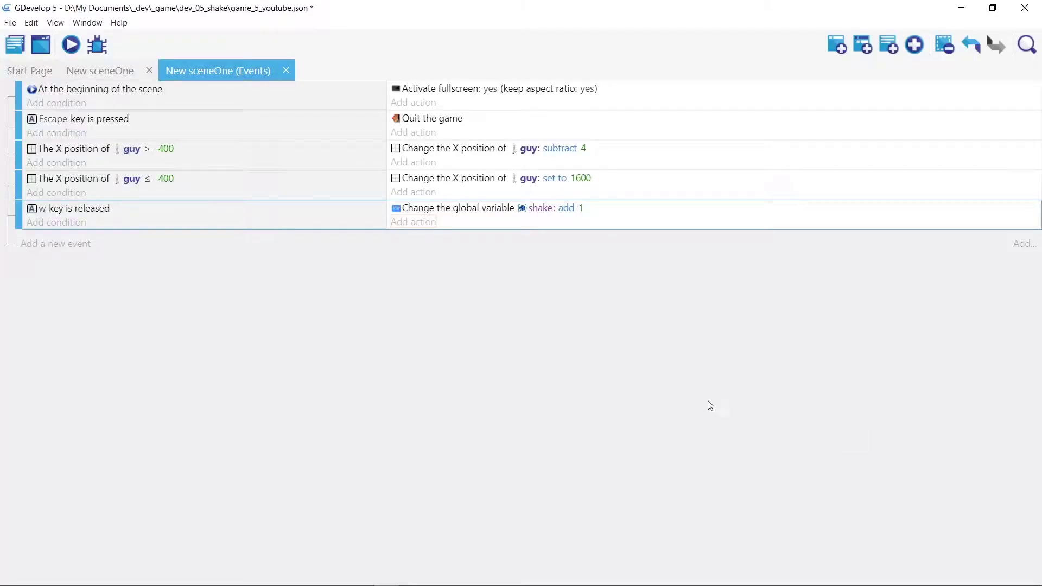
- Add another event with an office X position action using the = (set to) operator
{"action": "left_click", "coordinate": [65, 245]}
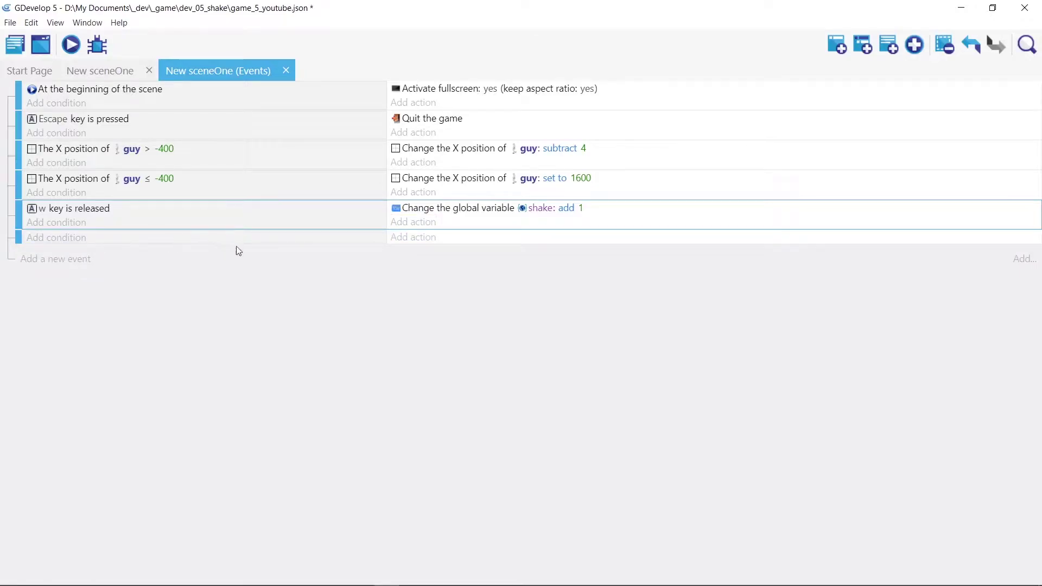
{"action": "left_click", "coordinate": [418, 241]}
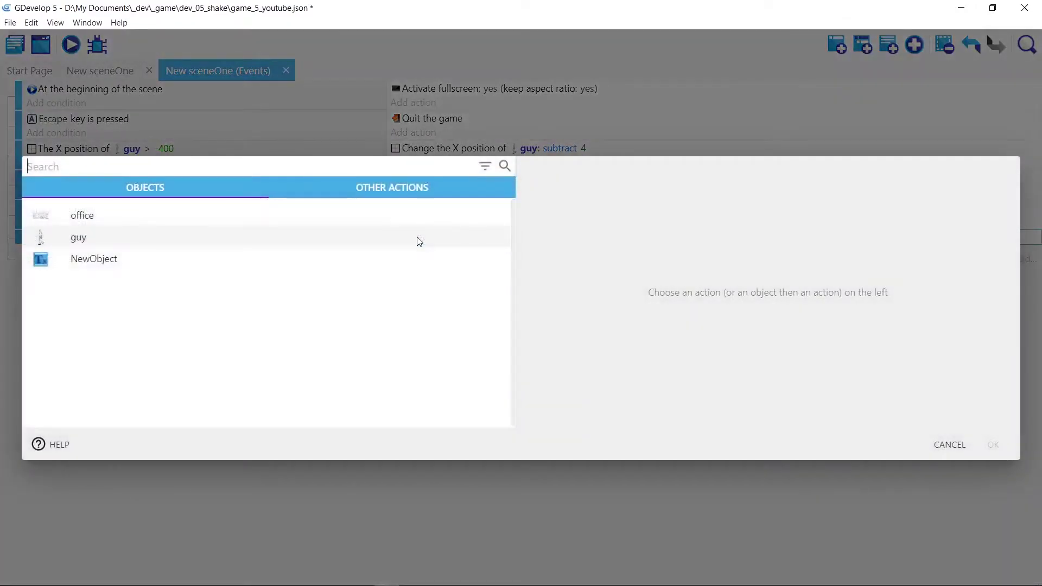
{"action": "left_click", "coordinate": [88, 218]}
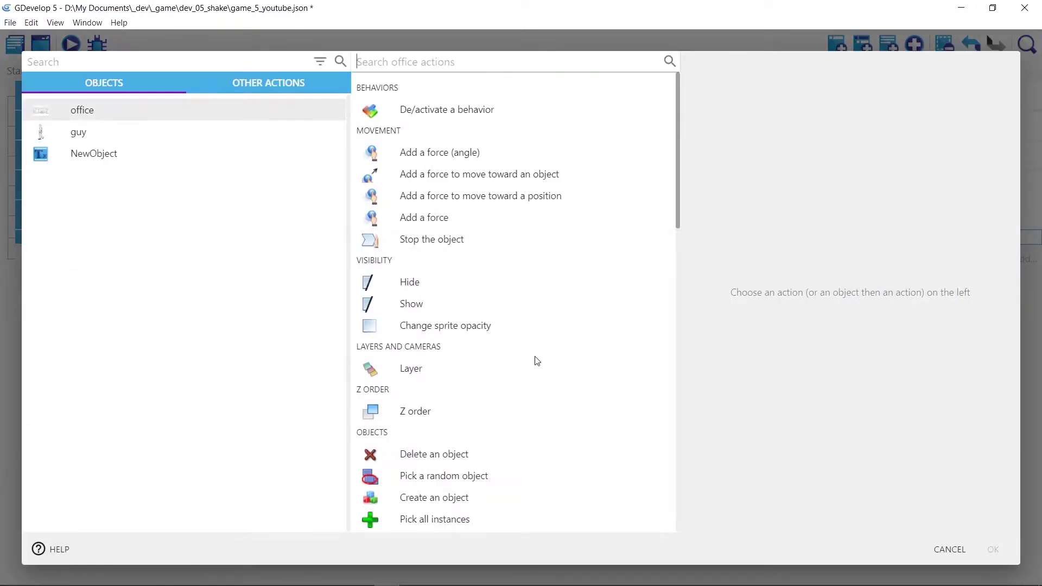
{"action": "scroll", "coordinate": [537, 361], "scroll_direction": "down", "scroll_amount": 5}
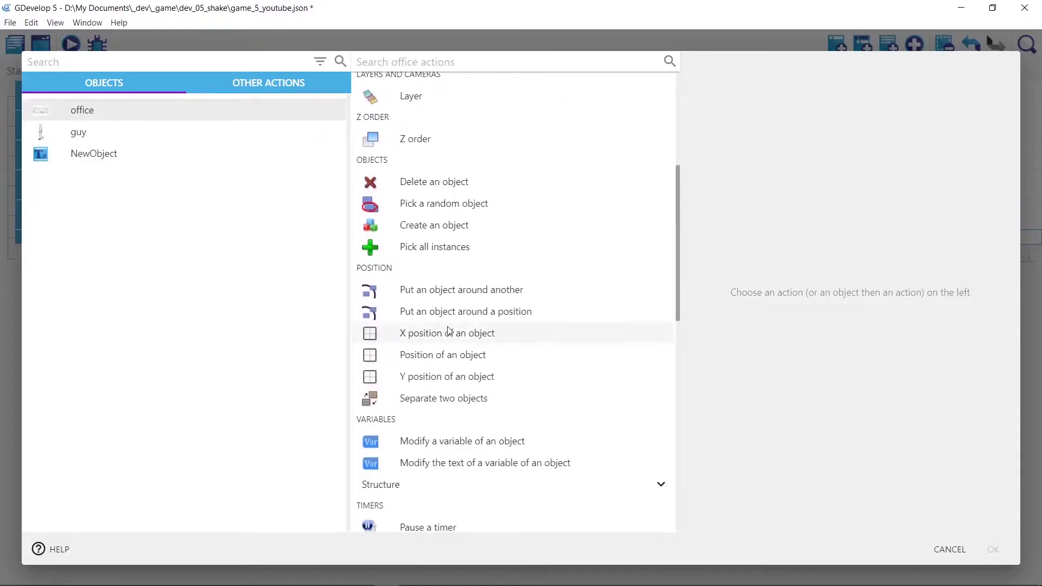
{"action": "left_click", "coordinate": [439, 336]}
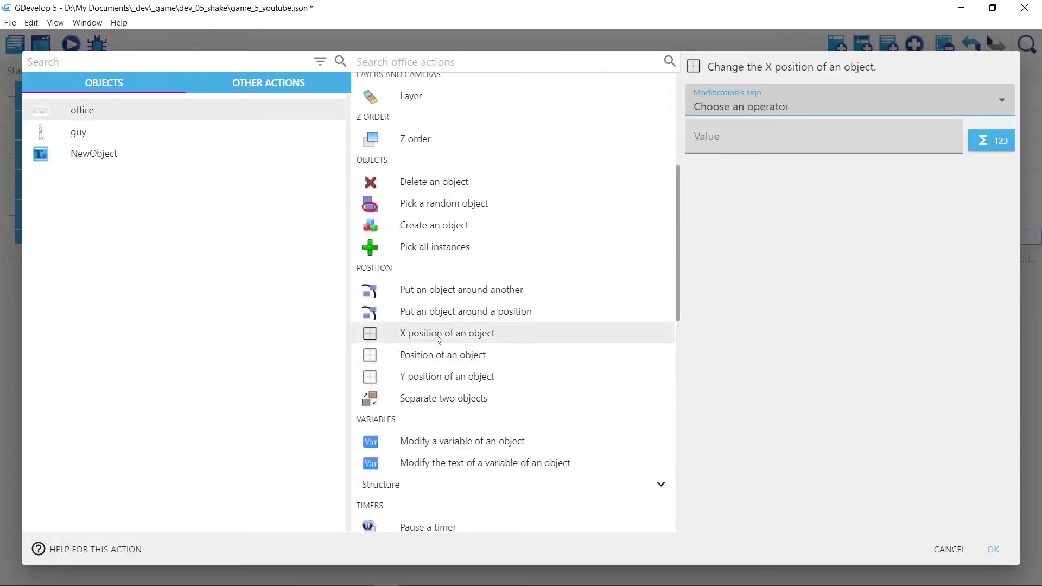
{"action": "left_click", "coordinate": [829, 102]}
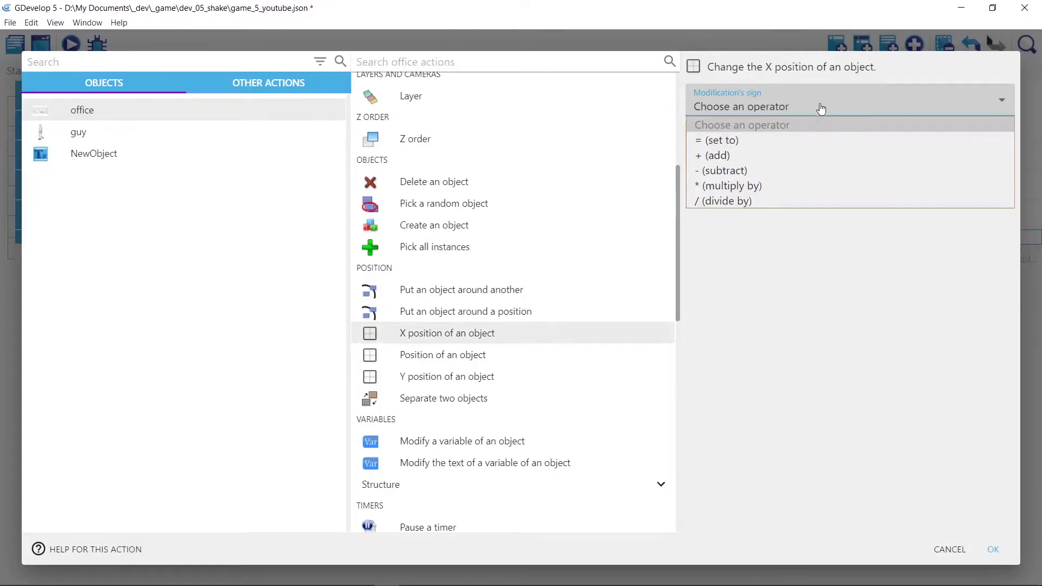
{"action": "left_click", "coordinate": [750, 142]}
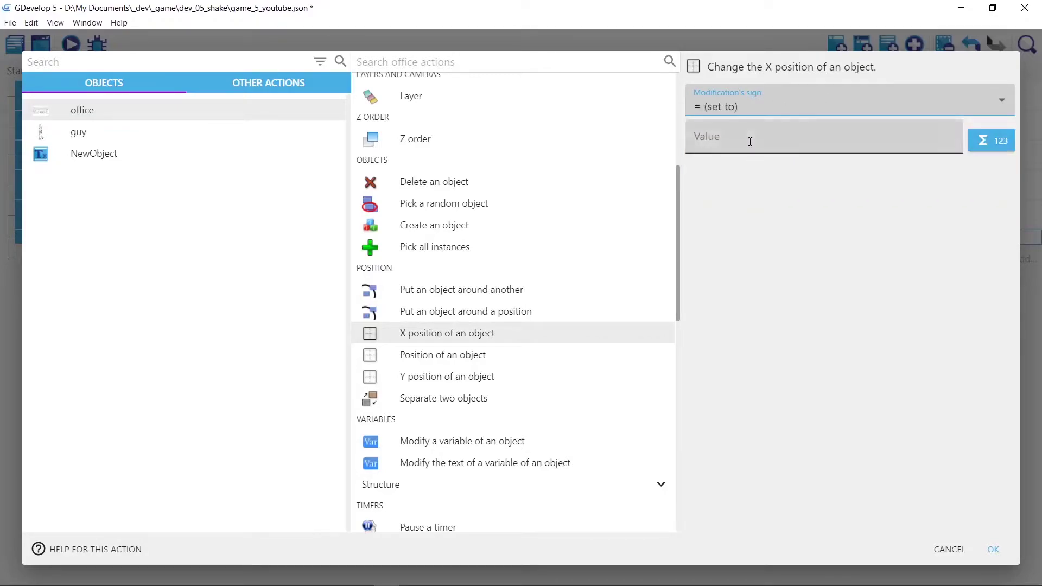
{"action": "left_click", "coordinate": [750, 141]}
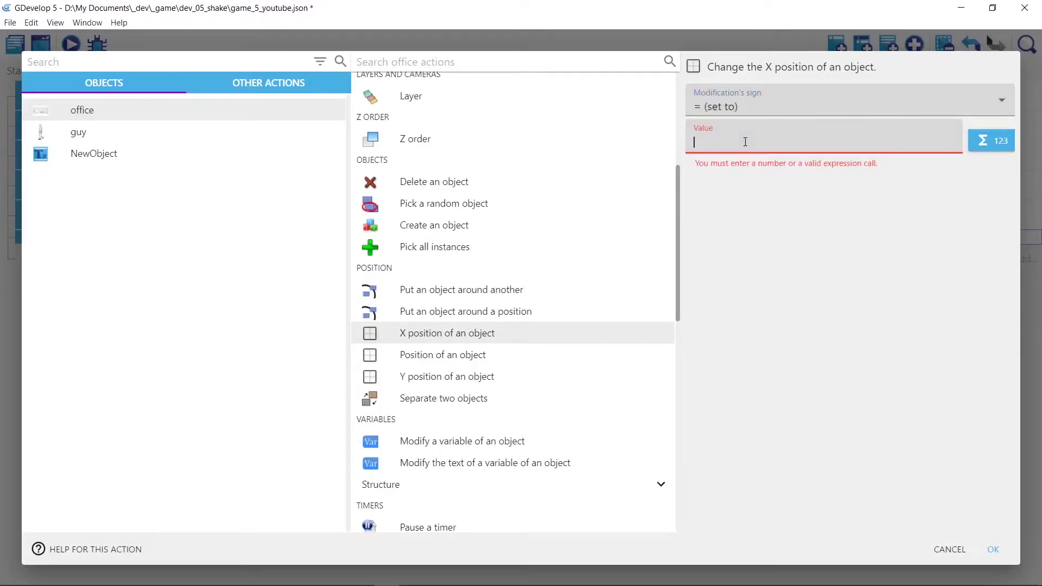
- Insert GlobalVariable(shake) as the X position value, then type '(ran' to start wrapping it
{"action": "left_click", "coordinate": [990, 140]}
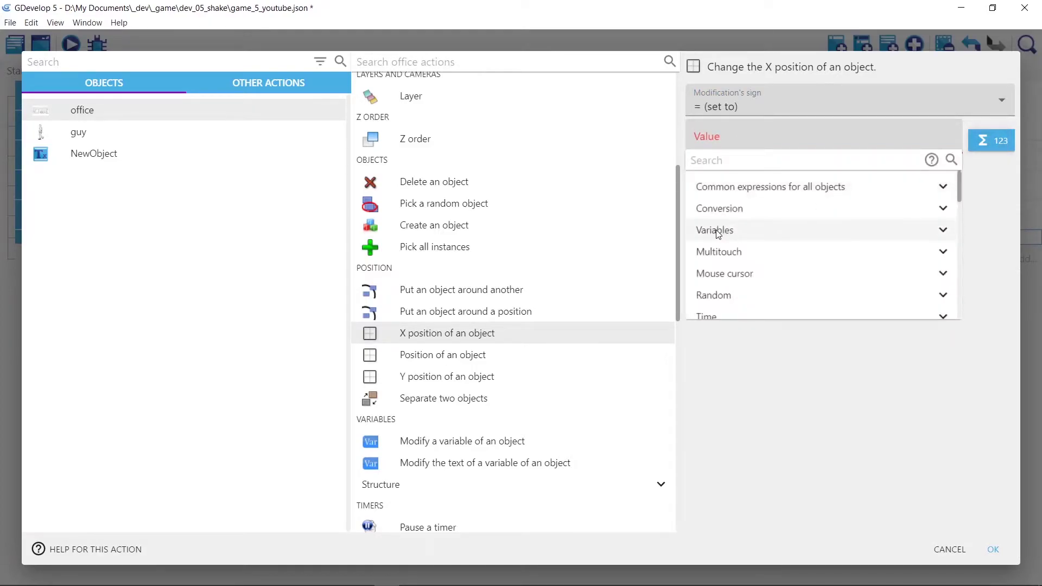
{"action": "left_click", "coordinate": [919, 234]}
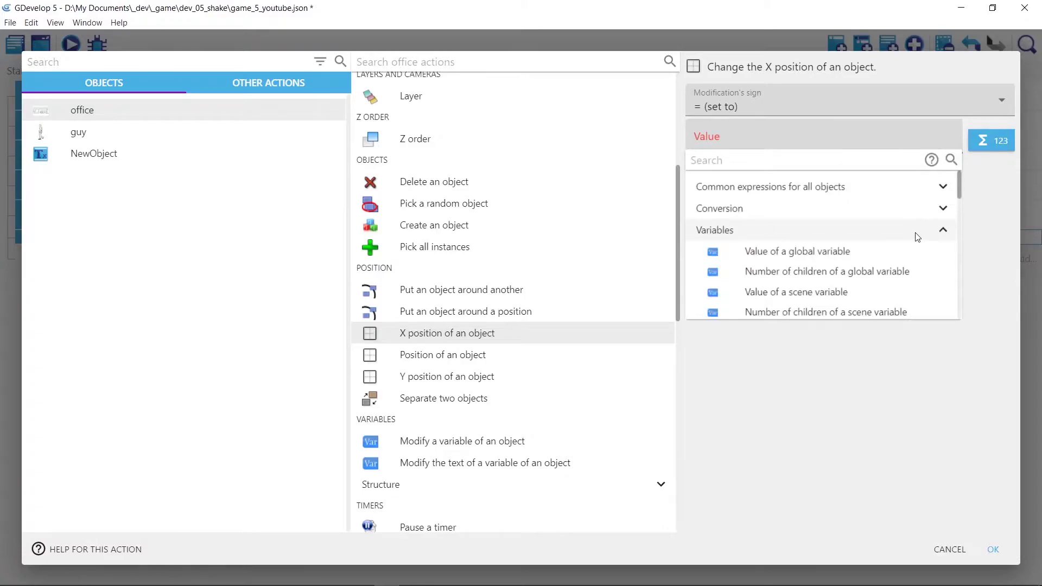
{"action": "left_click", "coordinate": [849, 251]}
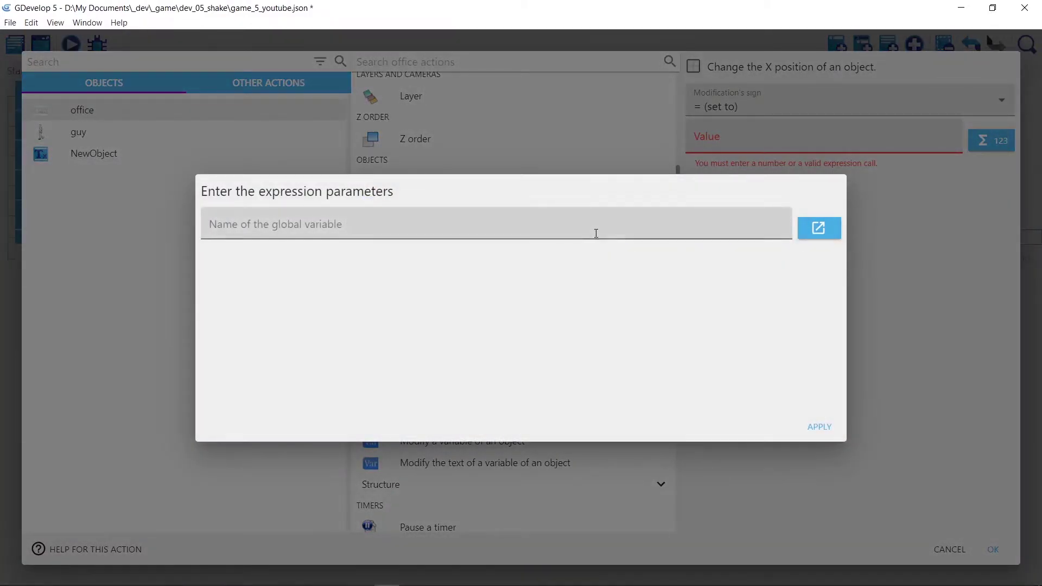
{"action": "left_click", "coordinate": [594, 230]}
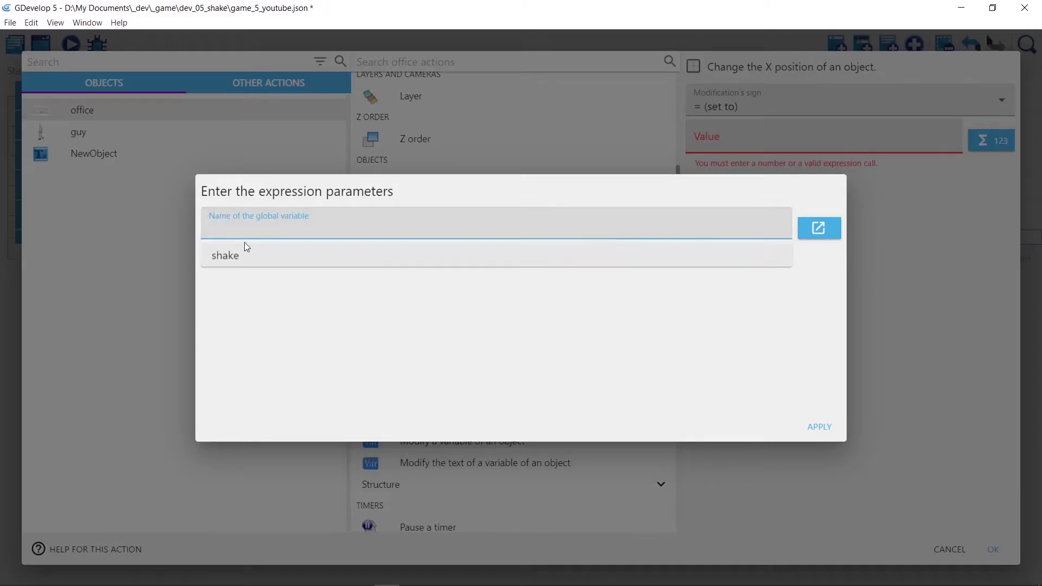
{"action": "left_click", "coordinate": [234, 256]}
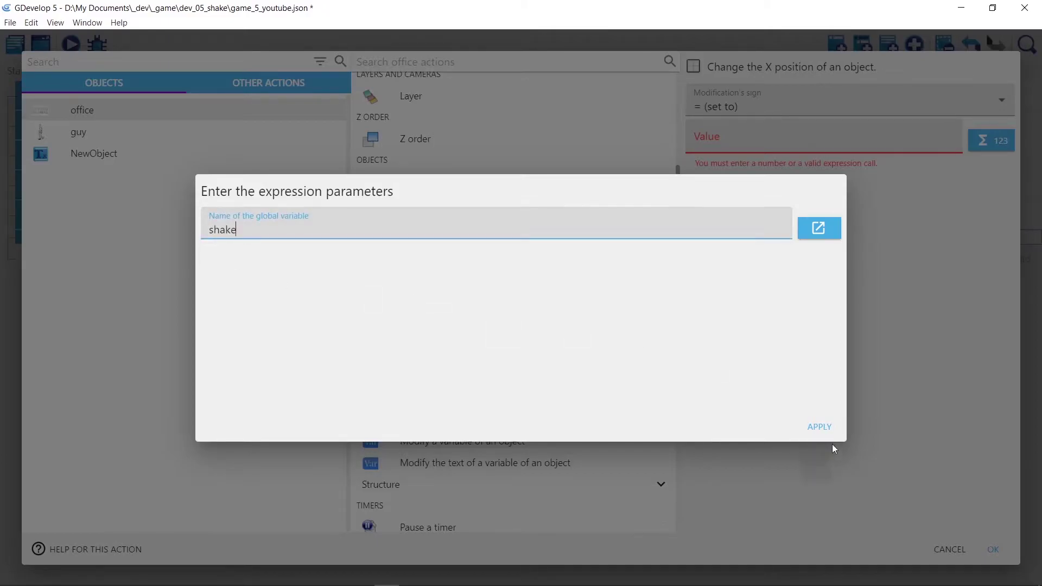
{"action": "left_click", "coordinate": [818, 426]}
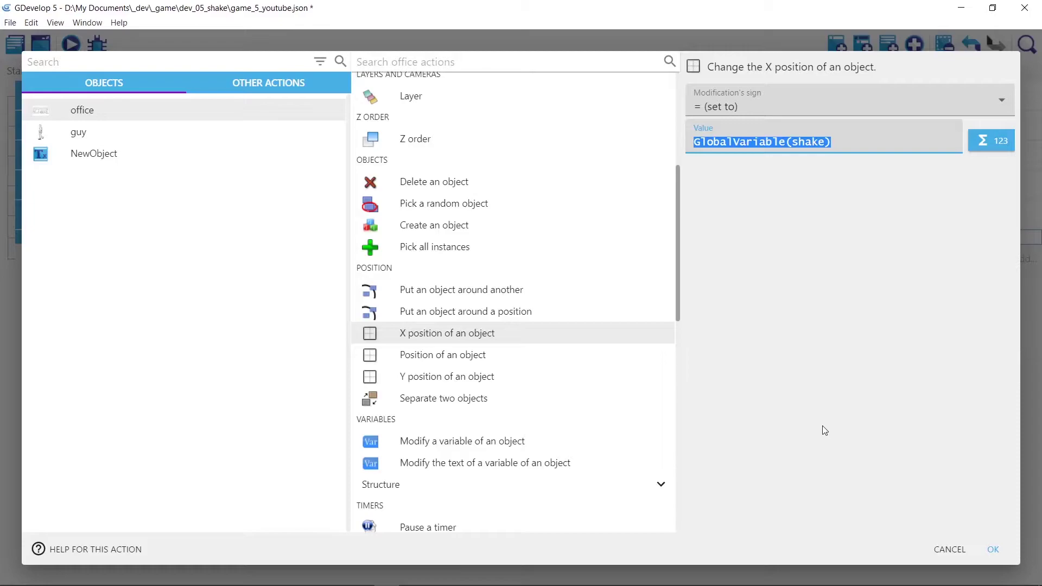
{"action": "left_click", "coordinate": [824, 430]}
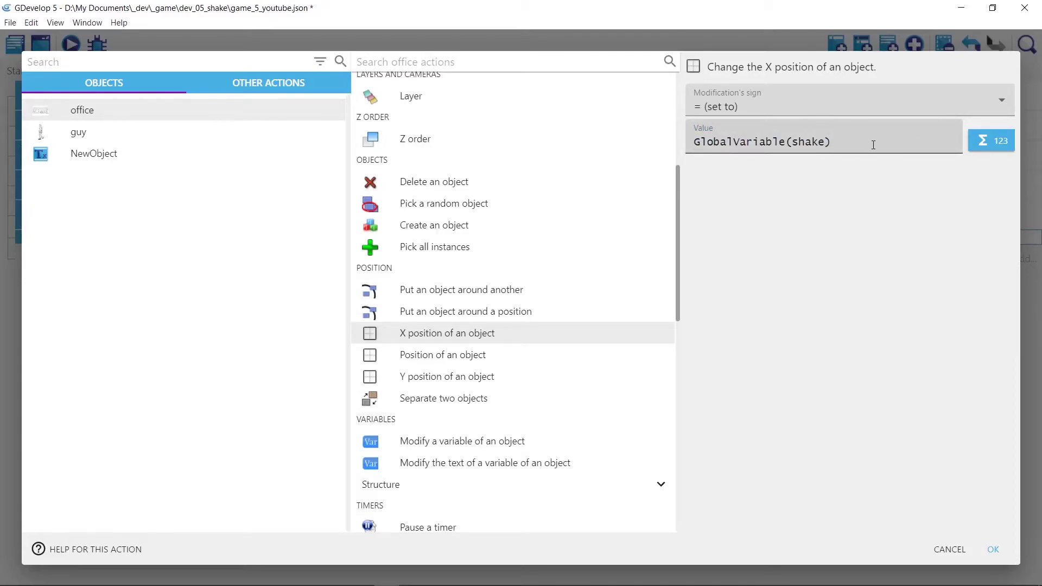
{"action": "left_click", "coordinate": [835, 142]}
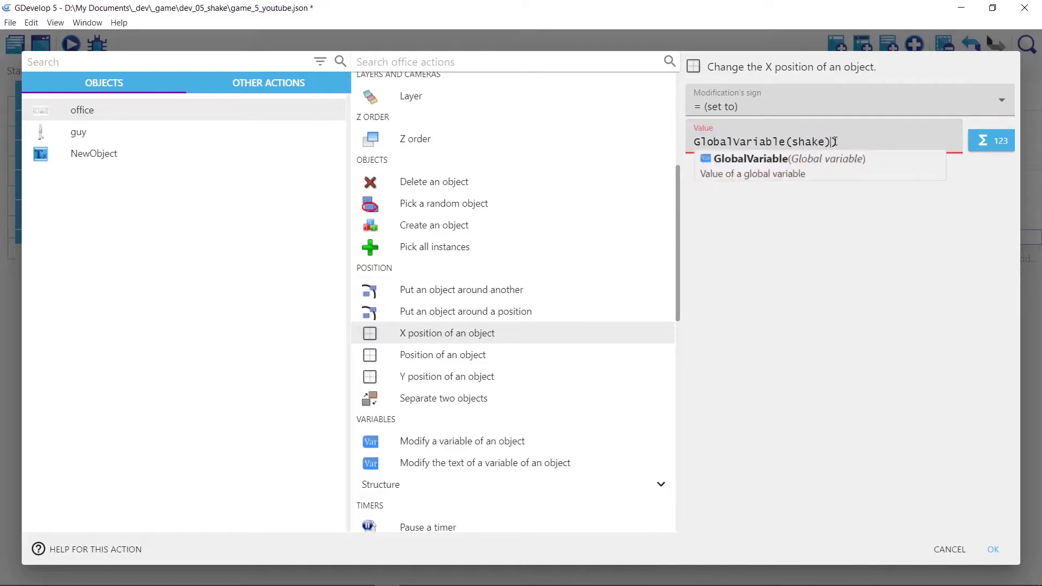
{"action": "type", "text": "("}
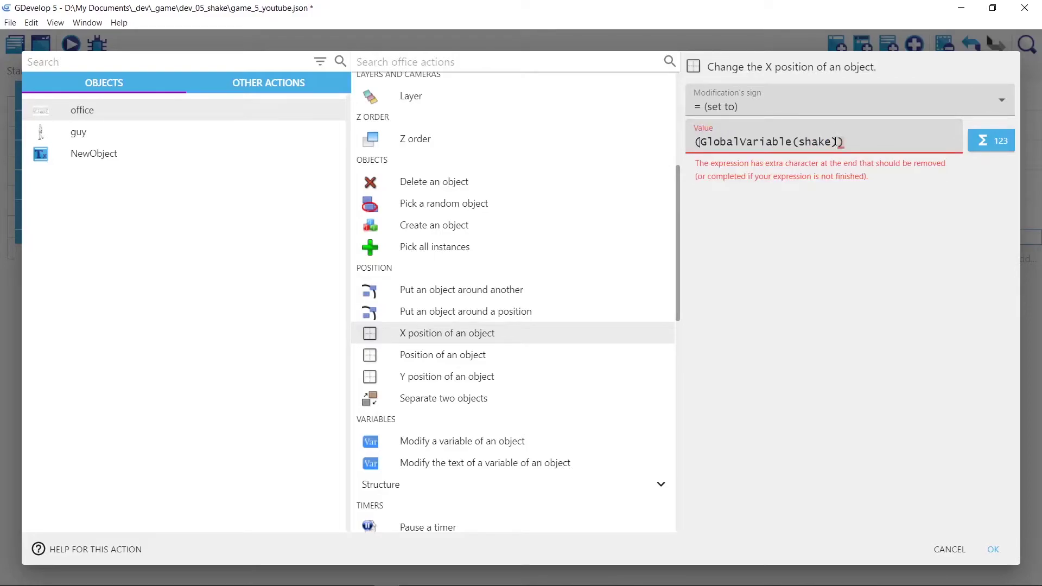
{"action": "type", "text": "ran"}
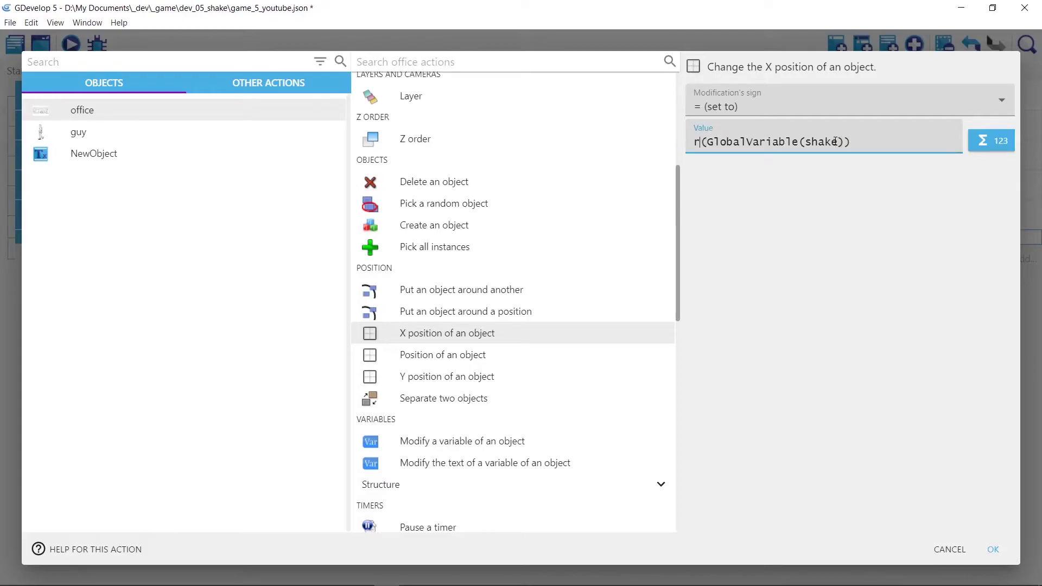